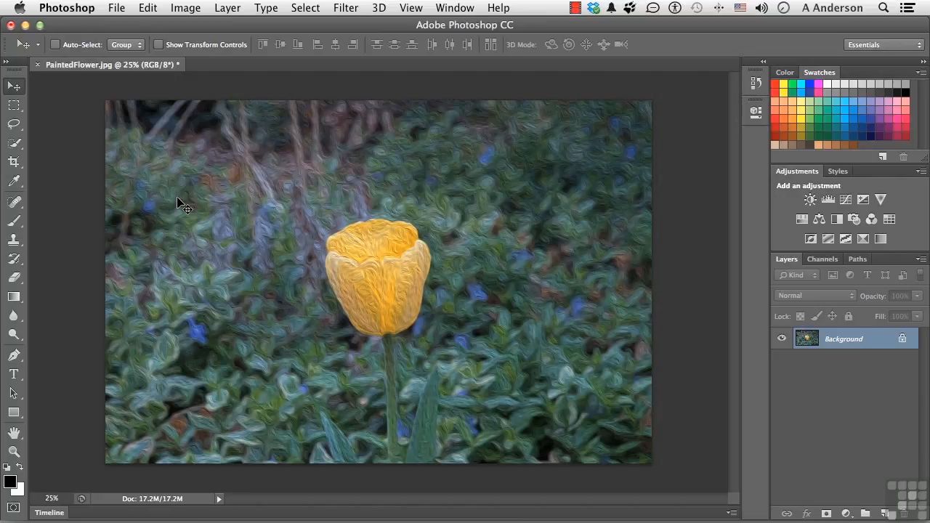
pyautogui.click(195, 10)
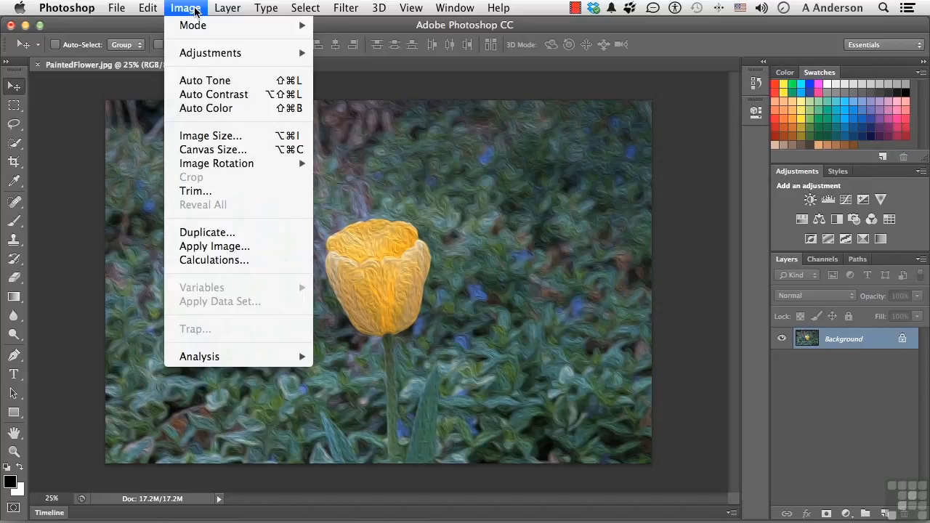
pyautogui.moveTo(223, 9)
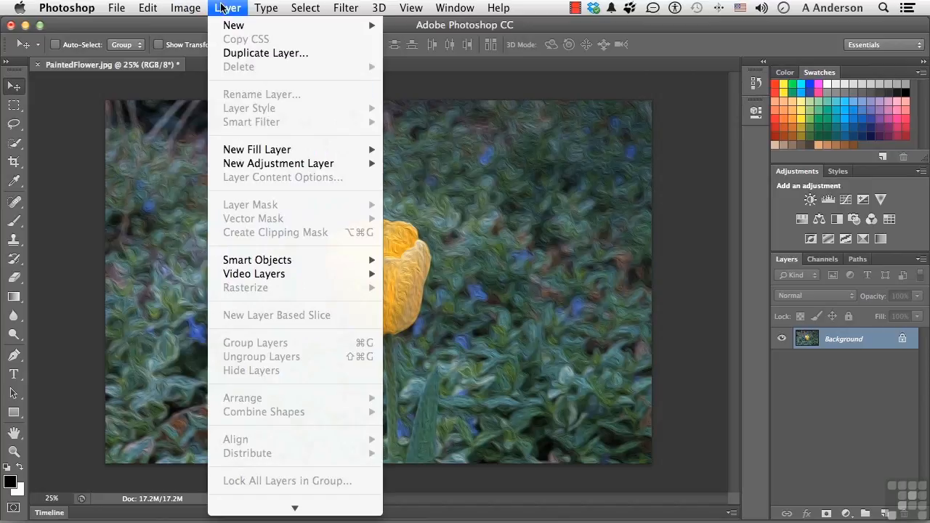
pyautogui.moveTo(305, 8)
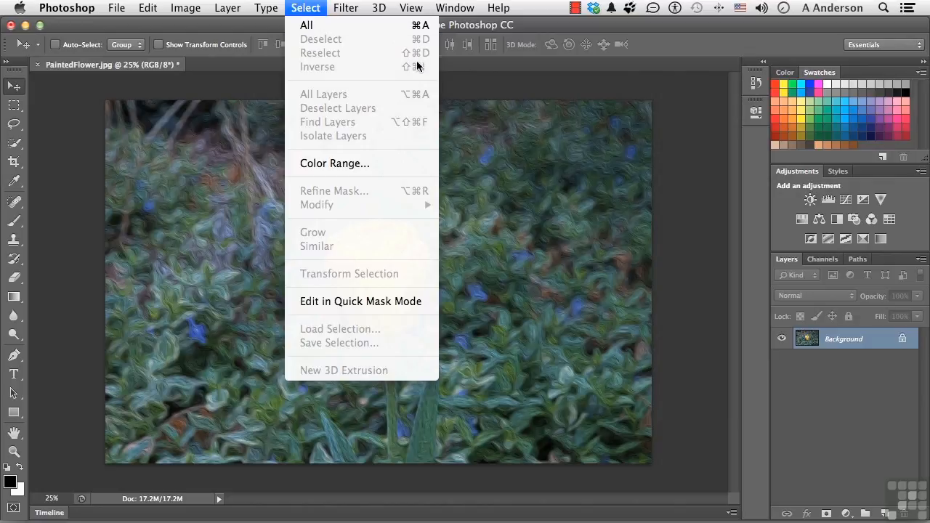
pyautogui.click(306, 9)
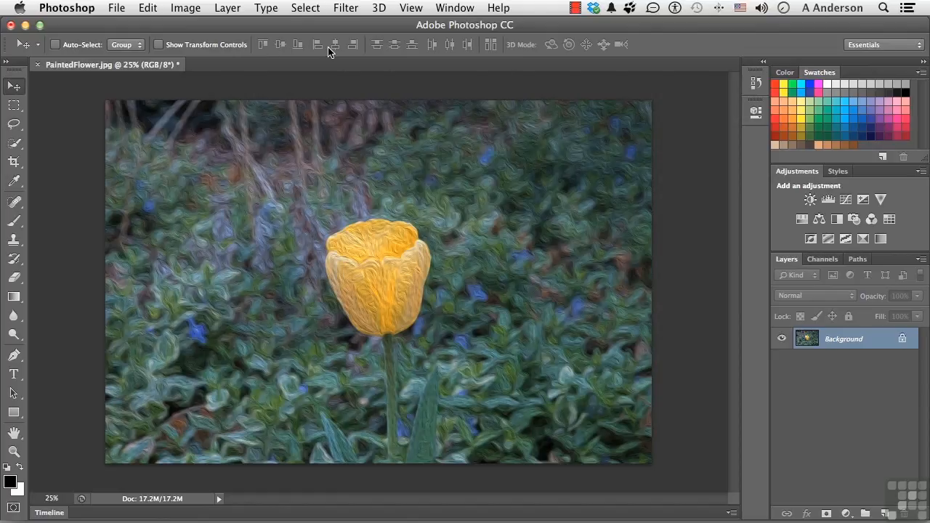
# Compare the option settings offered by the Rectangular Marquee, Lasso, Brush and Move tools.
pyautogui.click(14, 106)
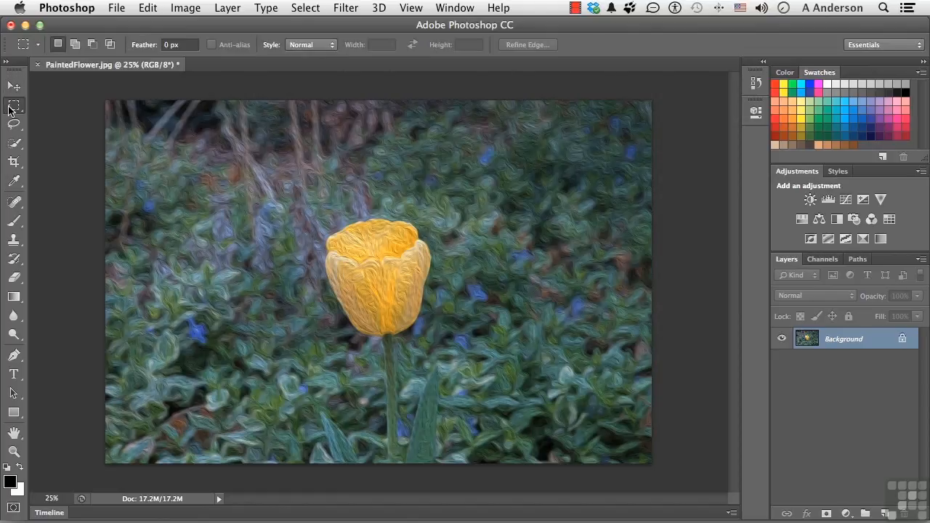
pyautogui.click(14, 126)
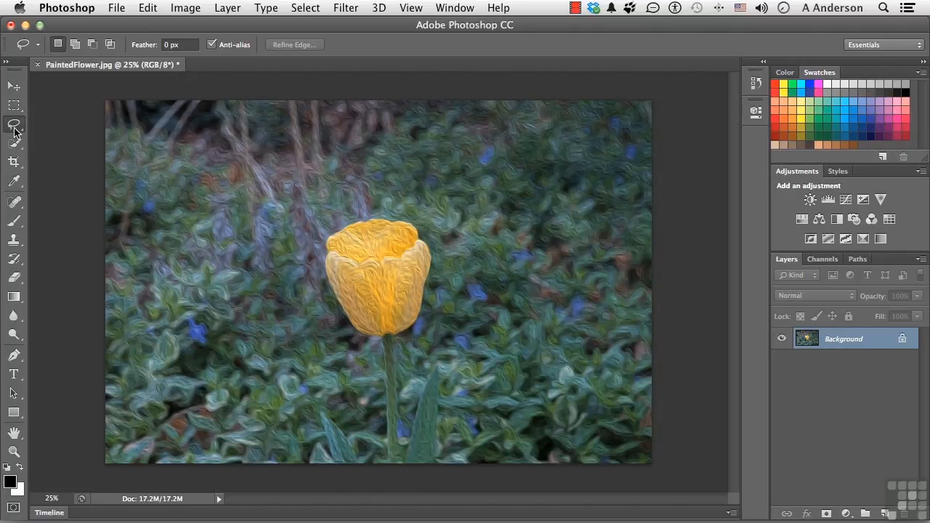
pyautogui.click(13, 222)
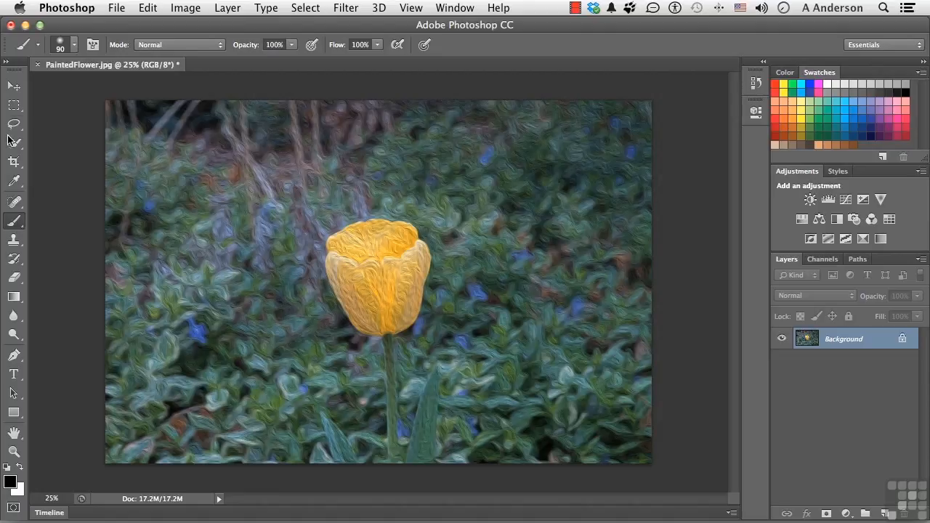
pyautogui.click(13, 87)
pyautogui.click(13, 104)
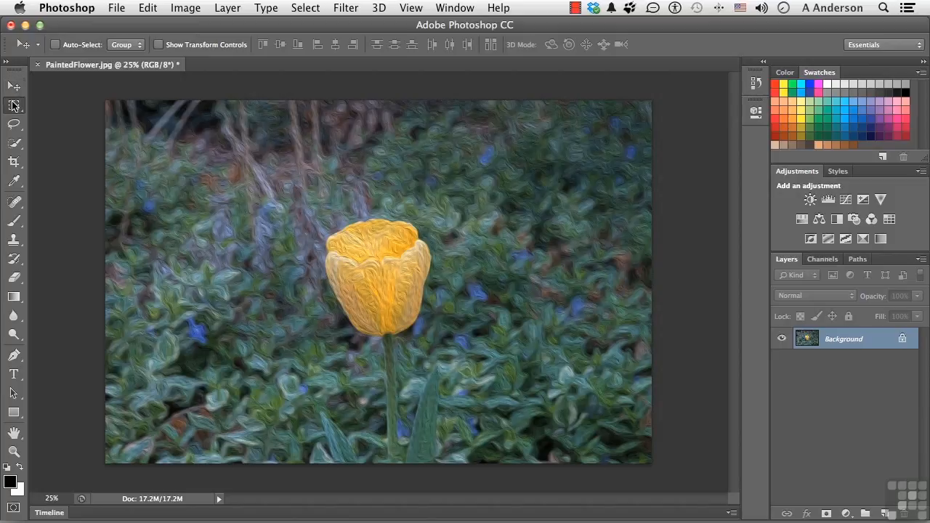
pyautogui.click(13, 125)
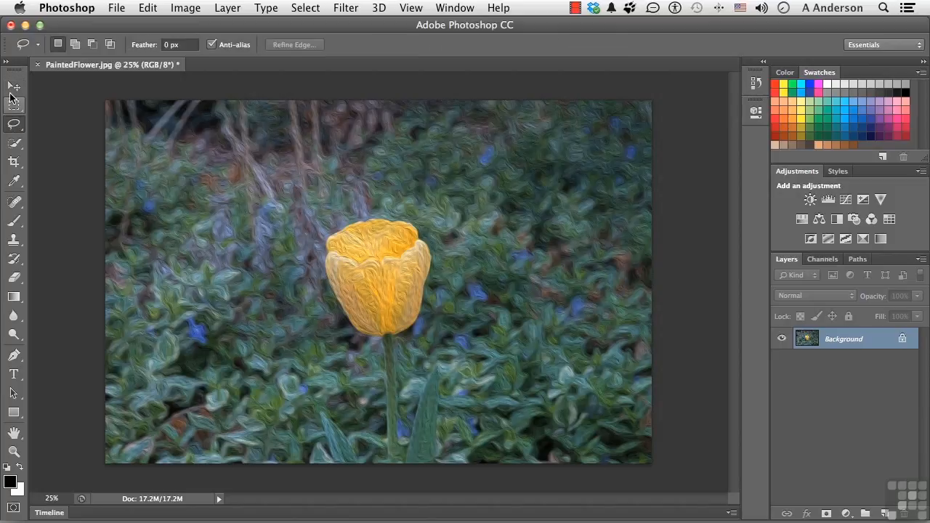
pyautogui.click(13, 87)
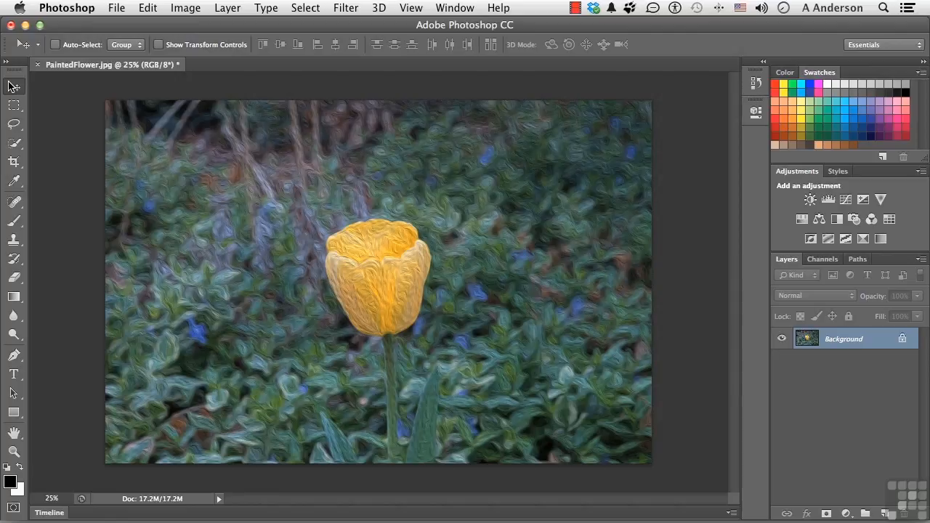
# Review the list of available workspaces and the tool variants grouped with the Rectangular Marquee tool.
pyautogui.click(860, 46)
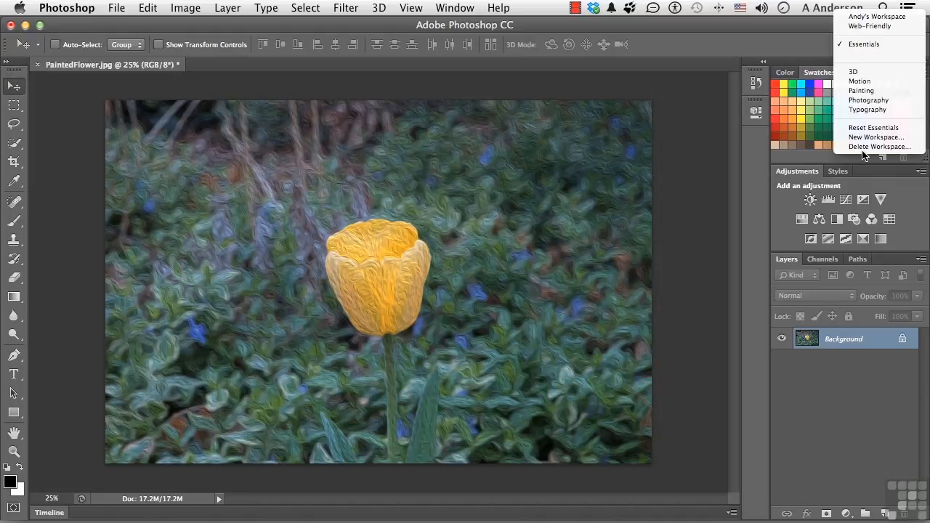
pyautogui.click(762, 39)
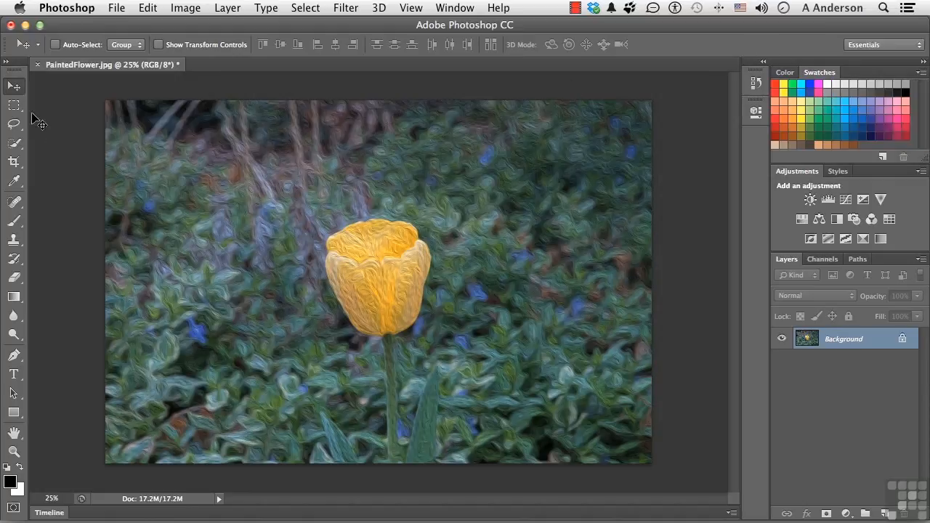
pyautogui.click(15, 128)
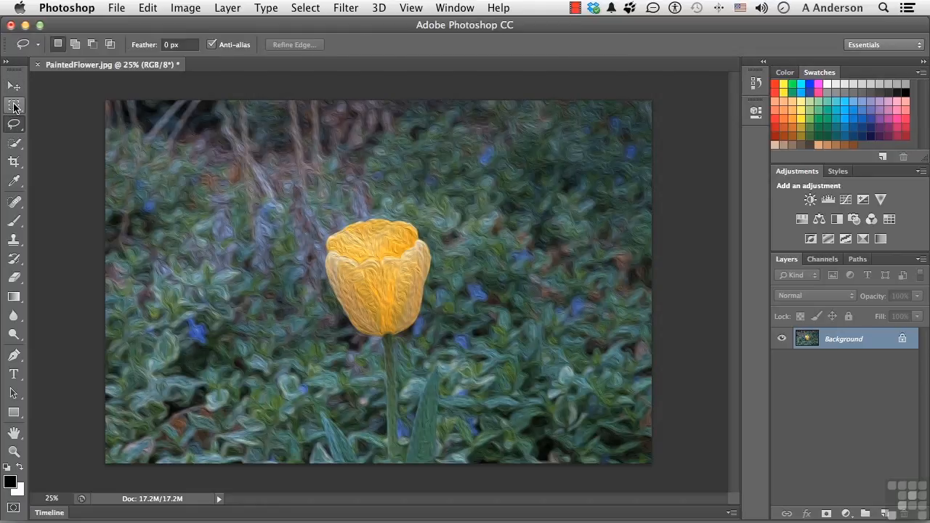
pyautogui.click(12, 109)
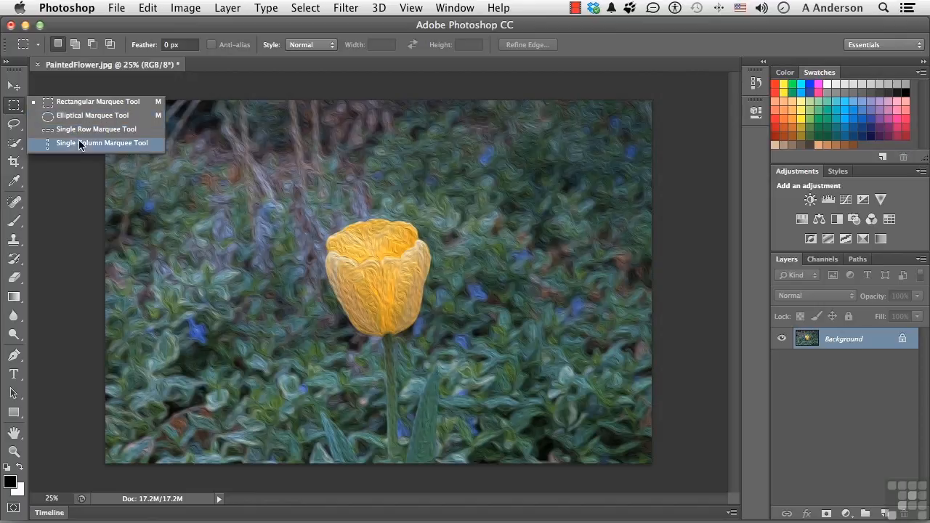
pyautogui.click(12, 109)
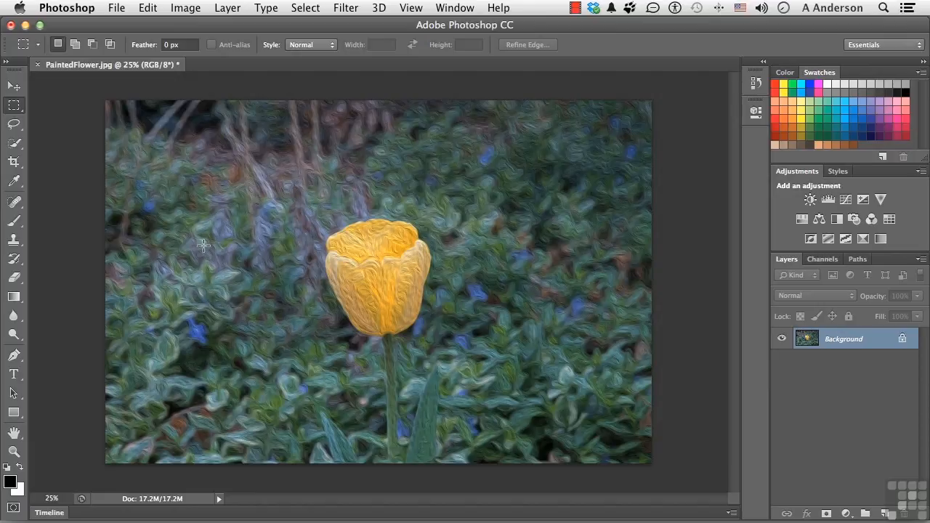
# Set the document's status information to Efficiency, and return it to Document Sizes.
pyautogui.click(56, 498)
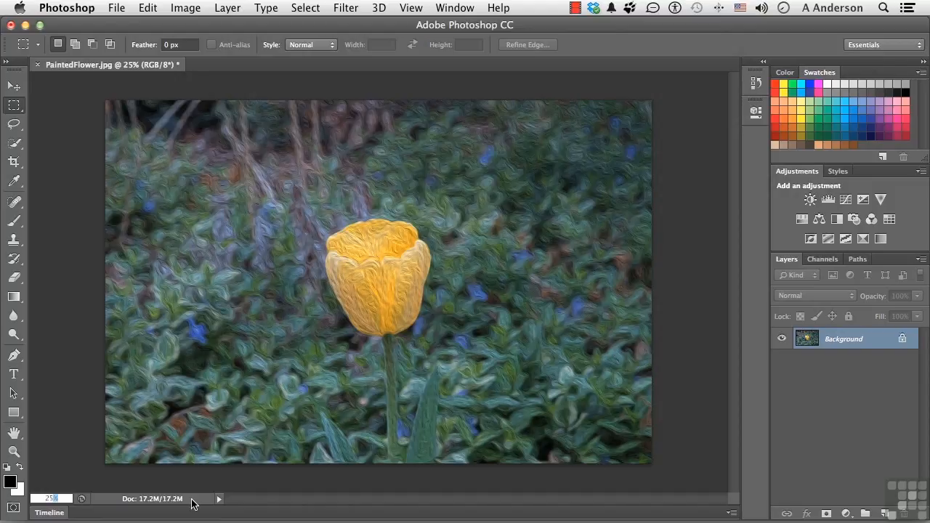
pyautogui.click(218, 500)
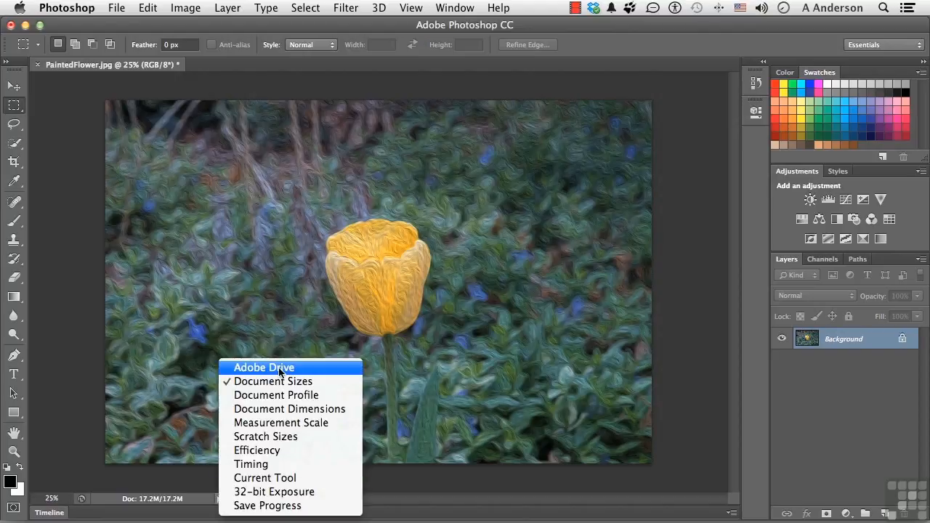
pyautogui.click(282, 451)
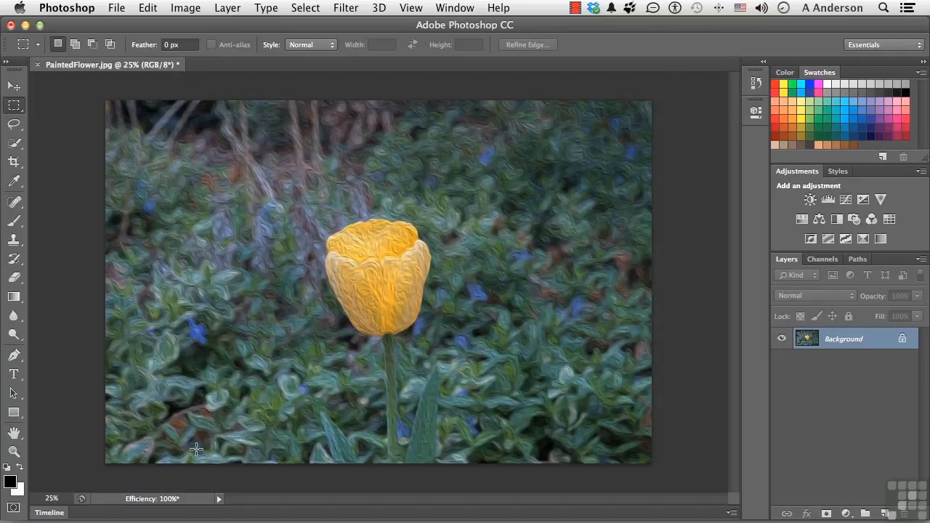
pyautogui.click(218, 498)
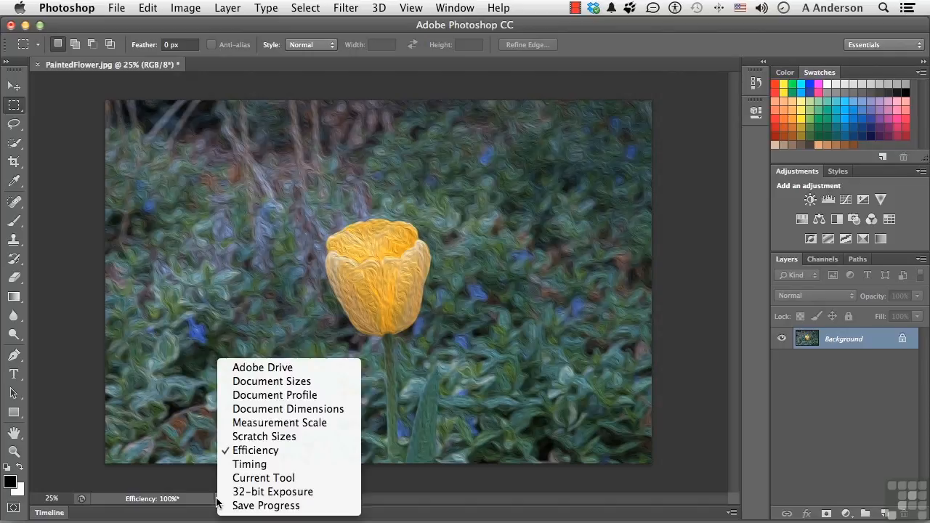
pyautogui.click(264, 387)
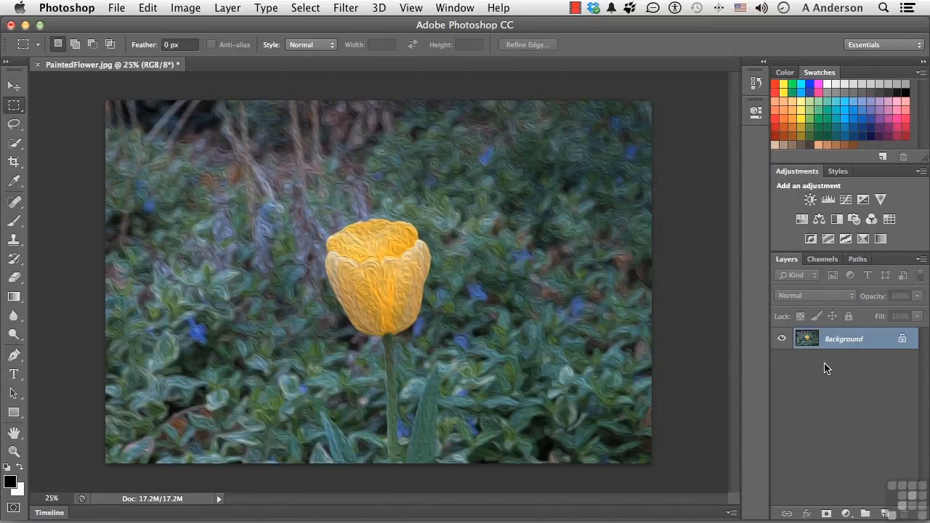
# Examine the image's color channels and paths, and return to the list of layers.
pyautogui.click(822, 259)
pyautogui.click(854, 261)
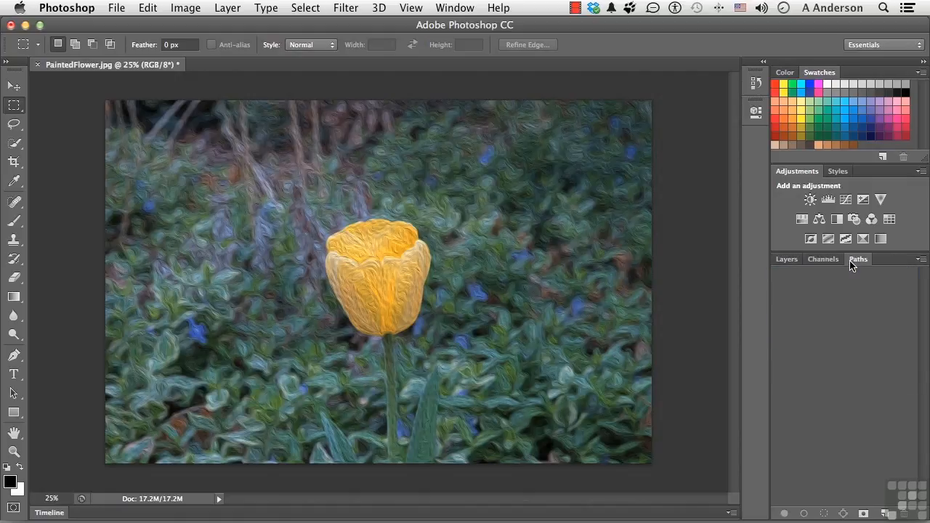
pyautogui.click(831, 262)
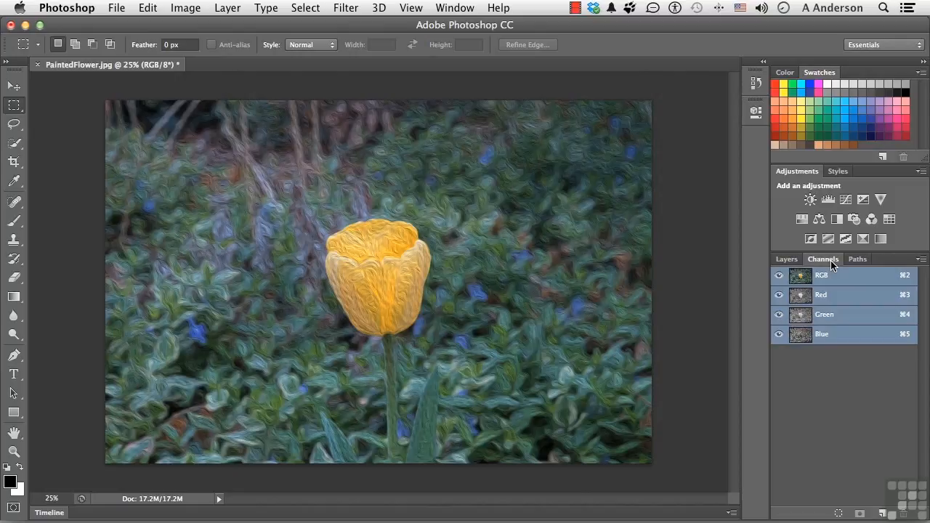
pyautogui.click(787, 260)
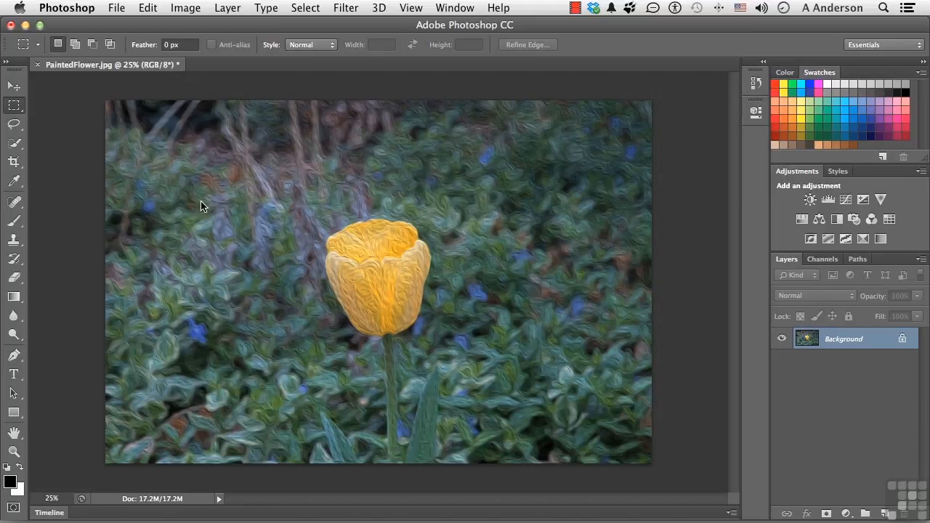
# Paint black over the yellow tulip on the Background layer with the Brush tool, and undo the stroke.
pyautogui.click(14, 229)
pyautogui.click(381, 272)
pyautogui.moveTo(382, 271)
pyautogui.mouseDown()
pyautogui.moveTo(398, 299)
pyautogui.moveTo(378, 273)
pyautogui.moveTo(391, 295)
pyautogui.moveTo(369, 286)
pyautogui.moveTo(363, 264)
pyautogui.moveTo(355, 270)
pyautogui.moveTo(368, 263)
pyautogui.moveTo(351, 260)
pyautogui.moveTo(399, 262)
pyautogui.moveTo(392, 240)
pyautogui.moveTo(350, 242)
pyautogui.moveTo(363, 238)
pyautogui.moveTo(345, 256)
pyautogui.moveTo(356, 296)
pyautogui.moveTo(369, 310)
pyautogui.moveTo(366, 287)
pyautogui.moveTo(396, 315)
pyautogui.moveTo(407, 250)
pyautogui.moveTo(396, 316)
pyautogui.moveTo(364, 288)
pyautogui.mouseUp()
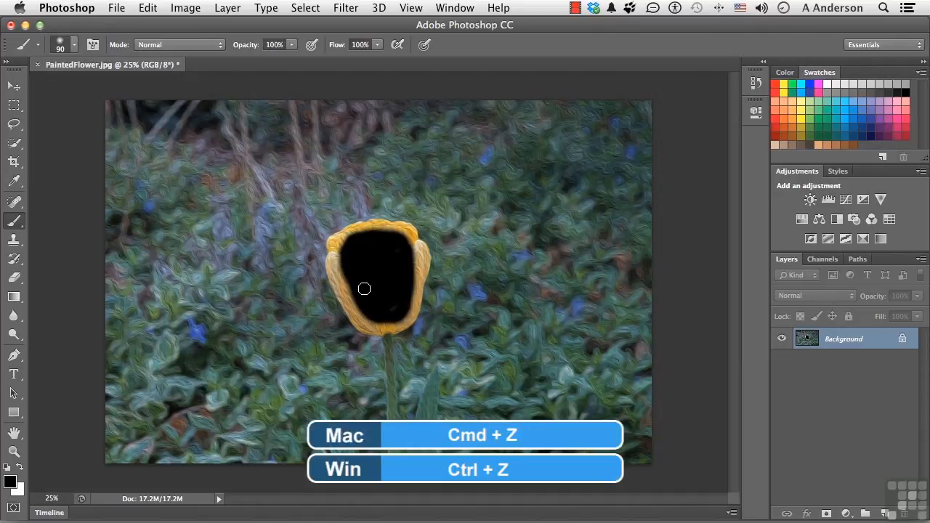
pyautogui.press('super+z')
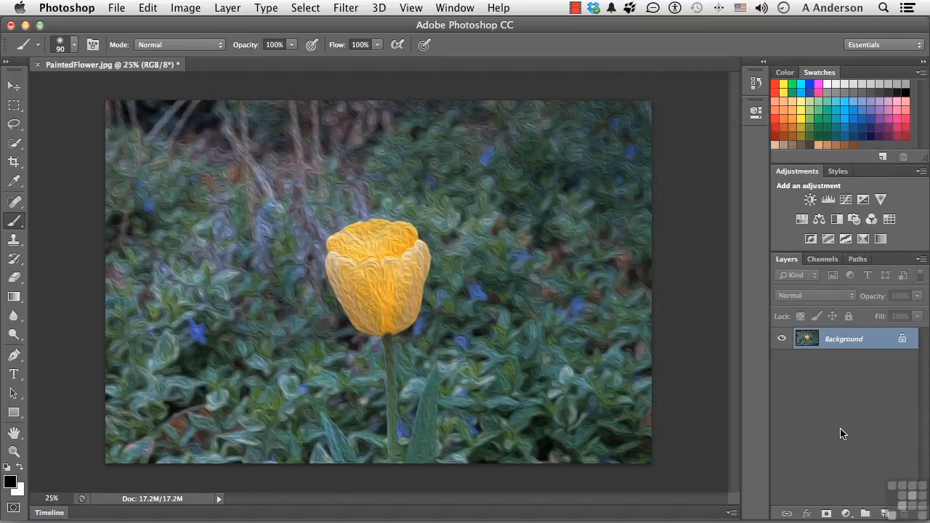
# Add a new empty layer above the Background and paint black over the tulip's petals on it.
pyautogui.click(884, 514)
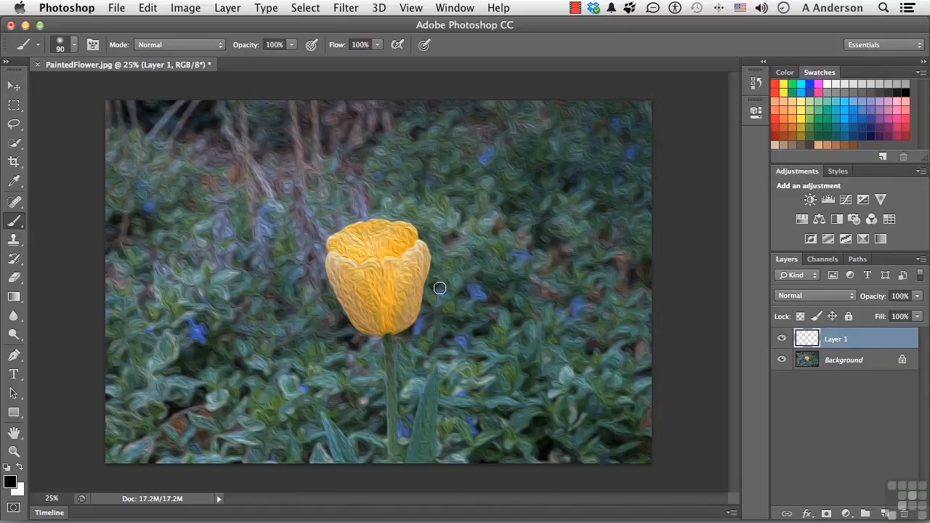
pyautogui.click(381, 276)
pyautogui.moveTo(391, 283)
pyautogui.mouseDown()
pyautogui.moveTo(363, 280)
pyautogui.moveTo(396, 271)
pyautogui.moveTo(368, 292)
pyautogui.moveTo(383, 242)
pyautogui.moveTo(400, 275)
pyautogui.moveTo(382, 247)
pyautogui.moveTo(365, 268)
pyautogui.moveTo(407, 263)
pyautogui.moveTo(391, 246)
pyautogui.moveTo(346, 251)
pyautogui.moveTo(382, 238)
pyautogui.moveTo(404, 243)
pyautogui.moveTo(413, 261)
pyautogui.moveTo(406, 301)
pyautogui.moveTo(385, 314)
pyautogui.moveTo(358, 288)
pyautogui.moveTo(389, 309)
pyautogui.moveTo(399, 297)
pyautogui.moveTo(383, 300)
pyautogui.moveTo(396, 253)
pyautogui.mouseUp()
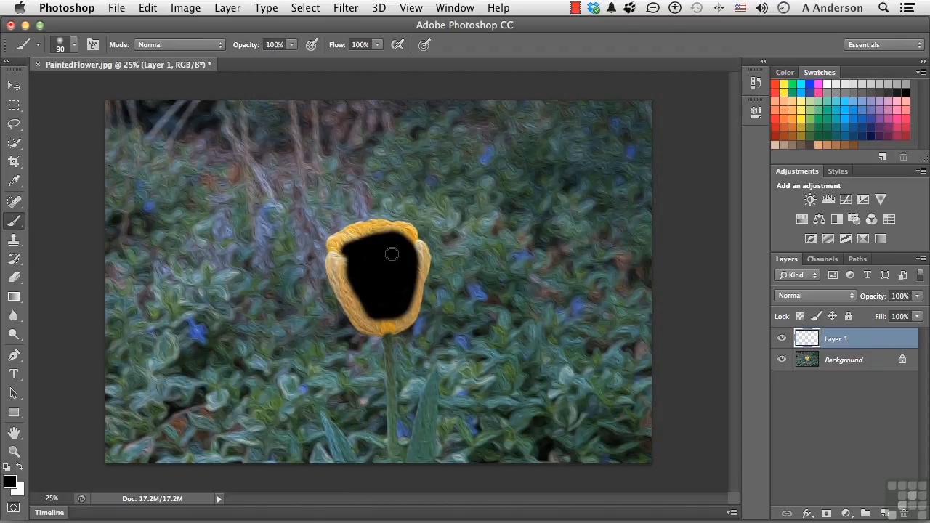
# Move the black paint on Layer 1 up and to the right of the tulip, and delete that layer.
pyautogui.click(13, 87)
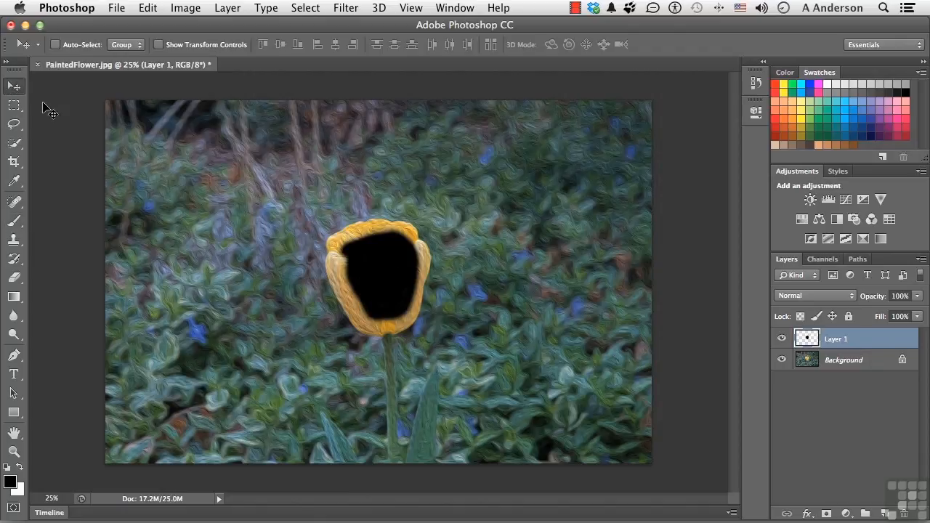
pyautogui.moveTo(364, 264); pyautogui.dragTo(428, 195)
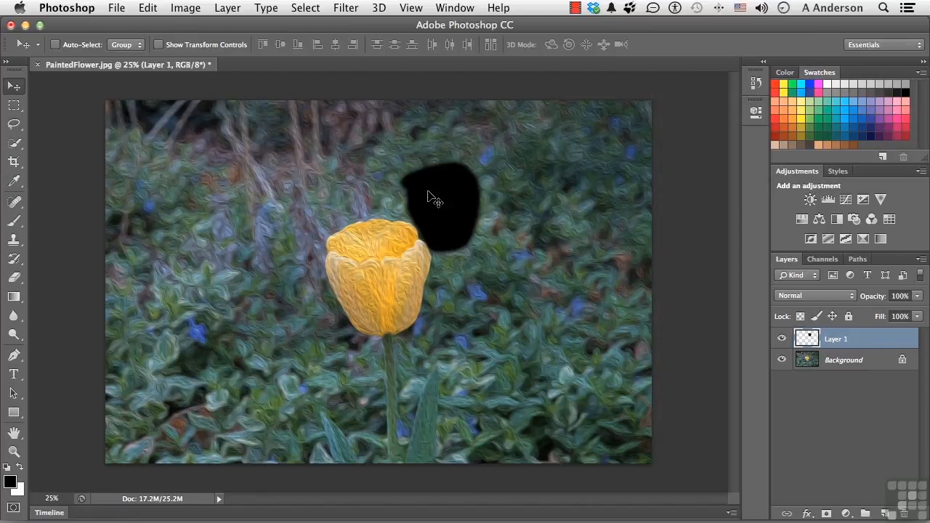
pyautogui.moveTo(835, 339); pyautogui.dragTo(905, 513)
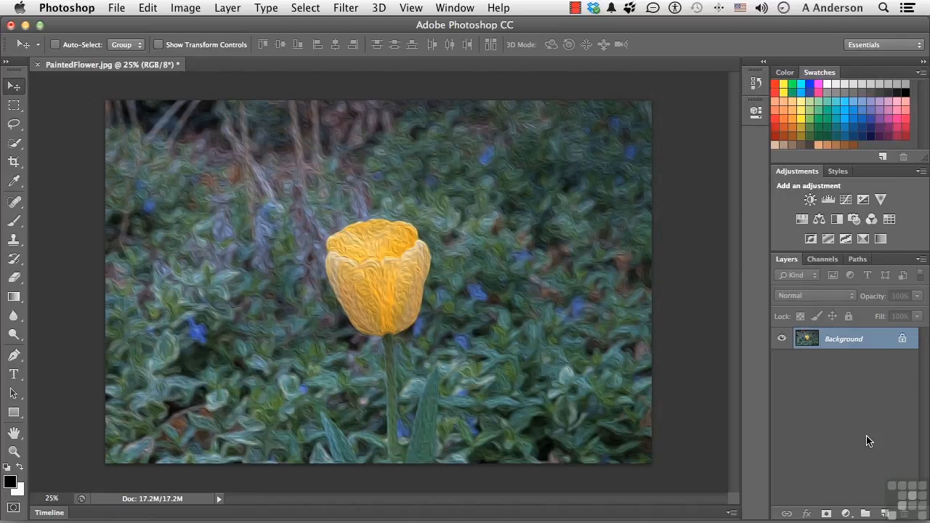